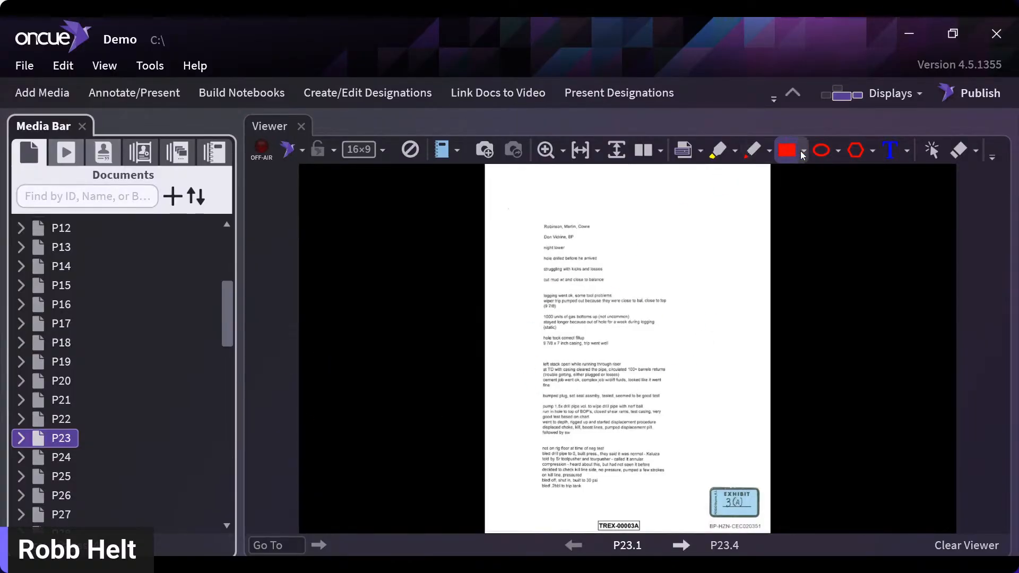
Set the filled rectangle annotation's blend mode to Colorize.
left_click(804, 152)
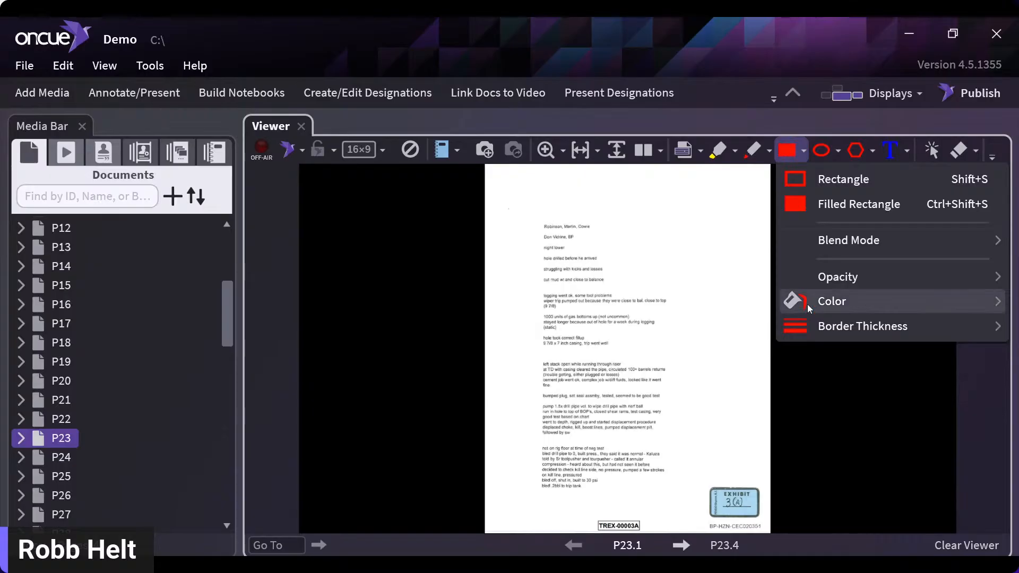
mouse_move(808, 304)
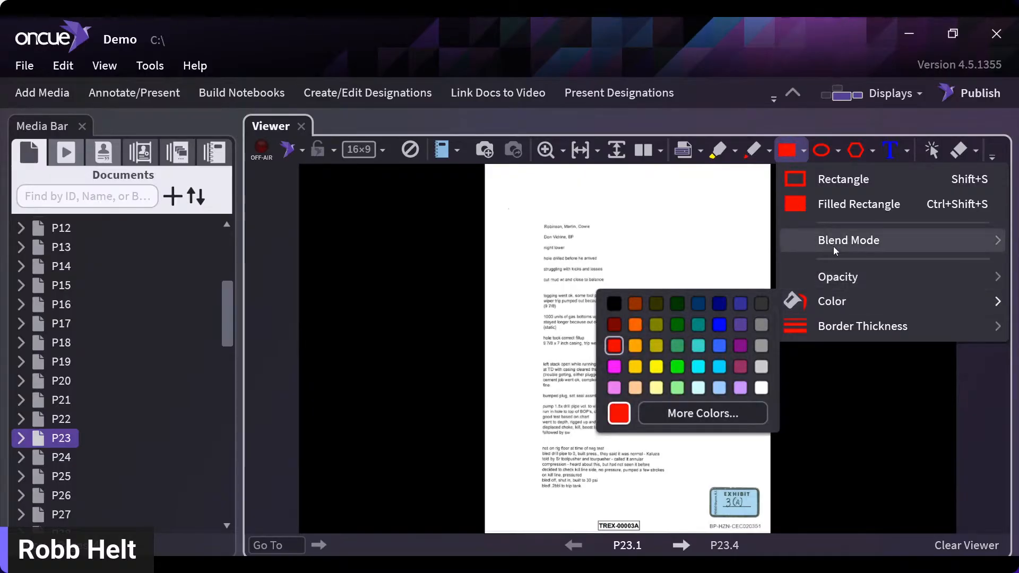
mouse_move(833, 246)
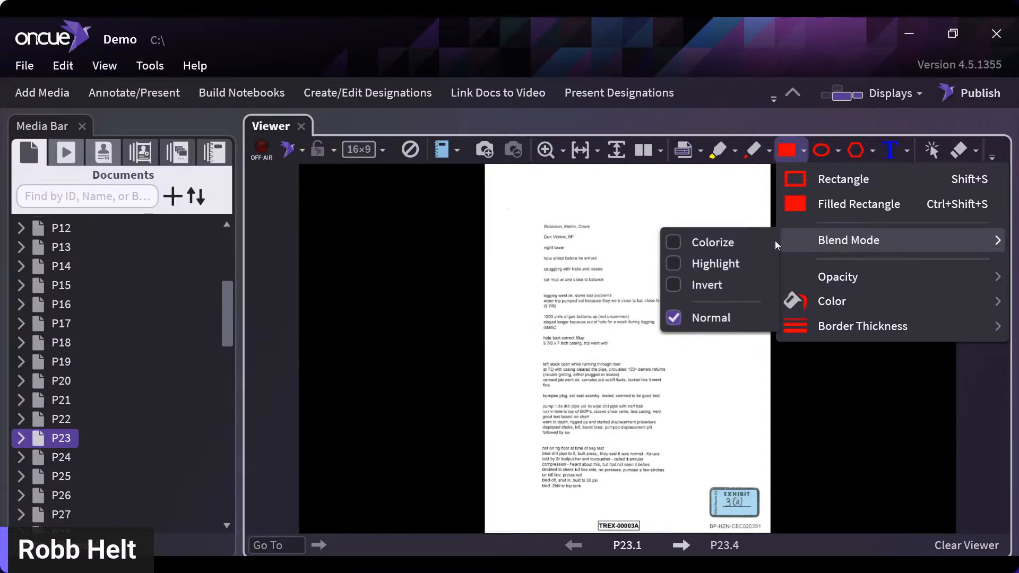
left_click(679, 243)
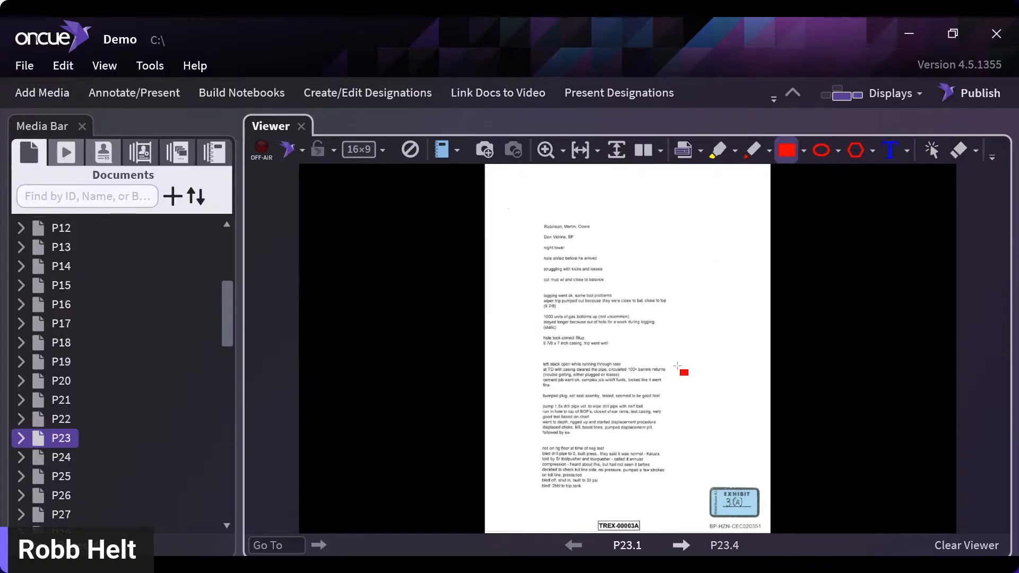
Create a callout of the paragraph beginning "left stack open while running through riser" on page P23.1.
key("c")
left_click_drag(540, 356, 676, 394)
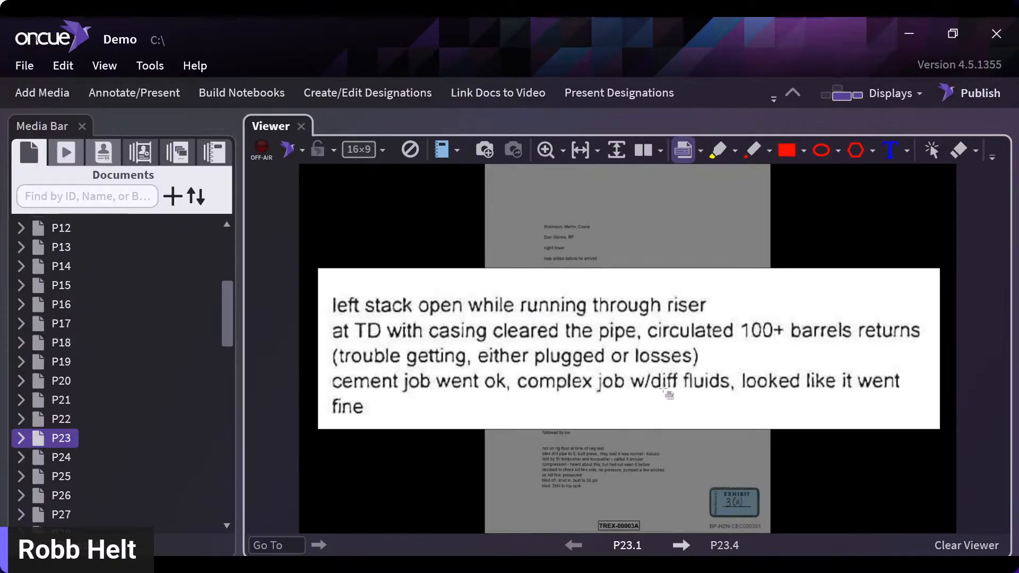
left_click(718, 150)
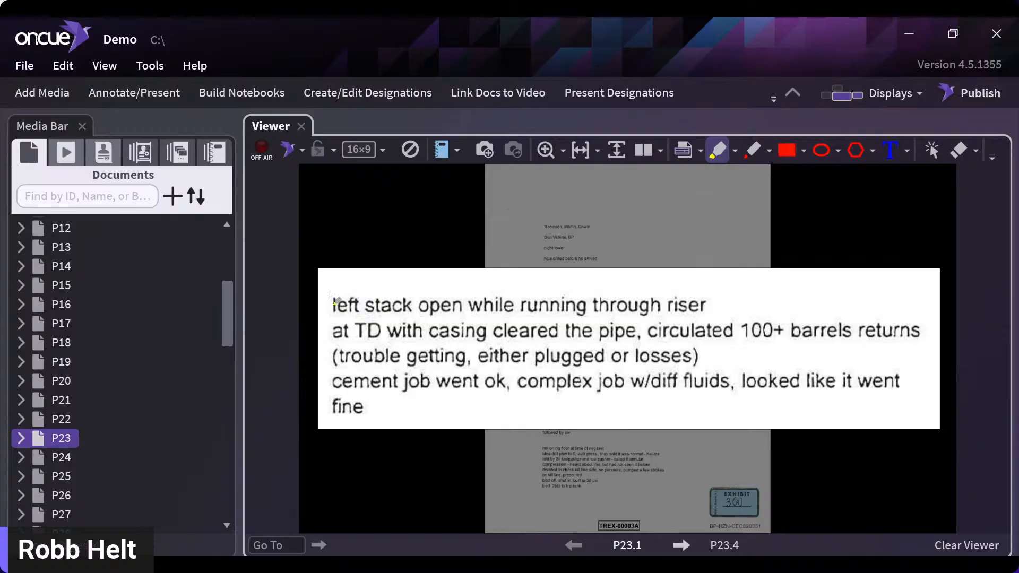
mouse_move(329, 302)
left_mouse_down()
mouse_move(722, 314)
mouse_move(915, 341)
left_mouse_up()
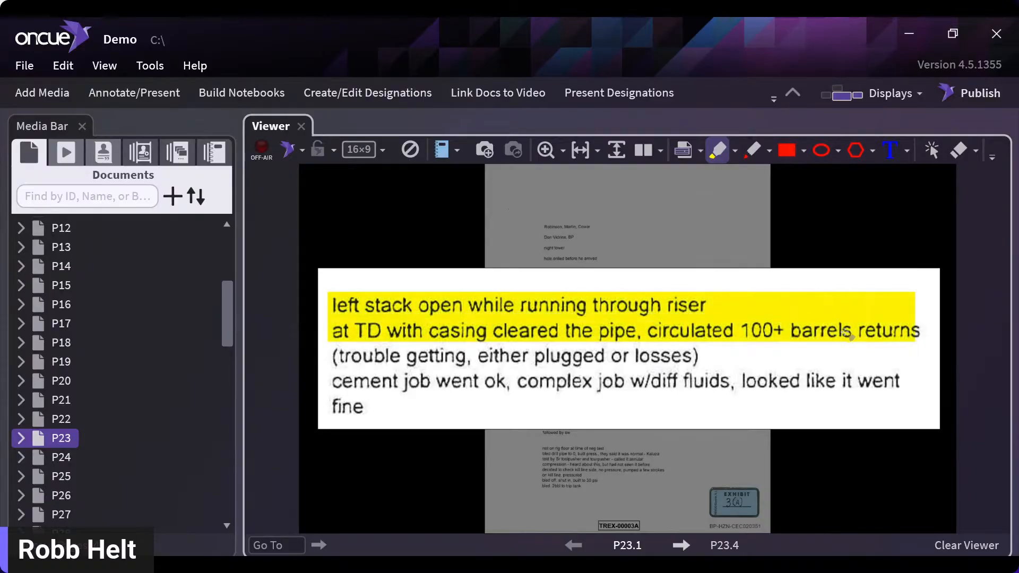
key("ctrl+z")
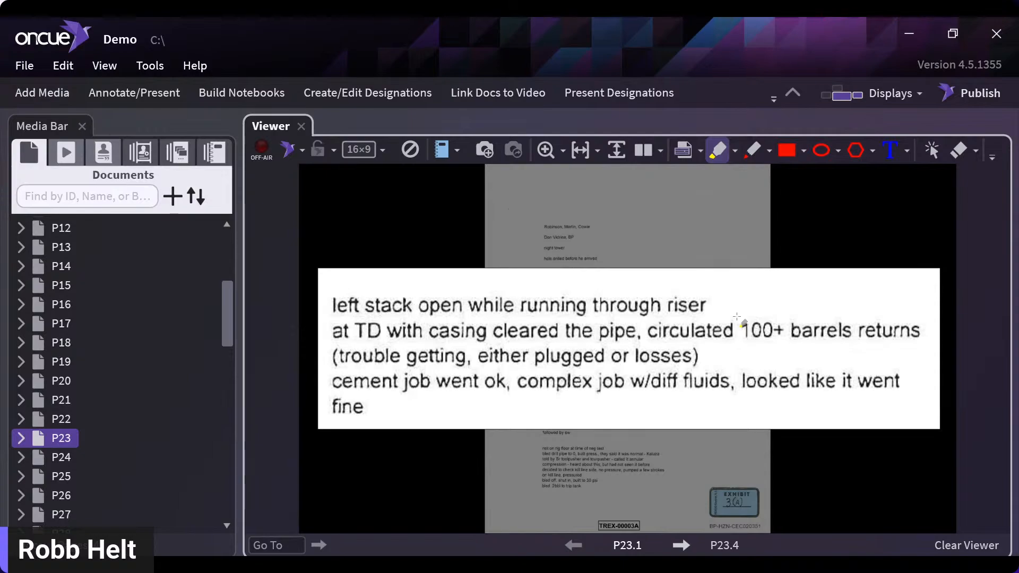
Colorize the end of "trouble" and the words "complex", "through", "losses" and "stack" red in the callout with filled rectangles.
left_click(787, 158)
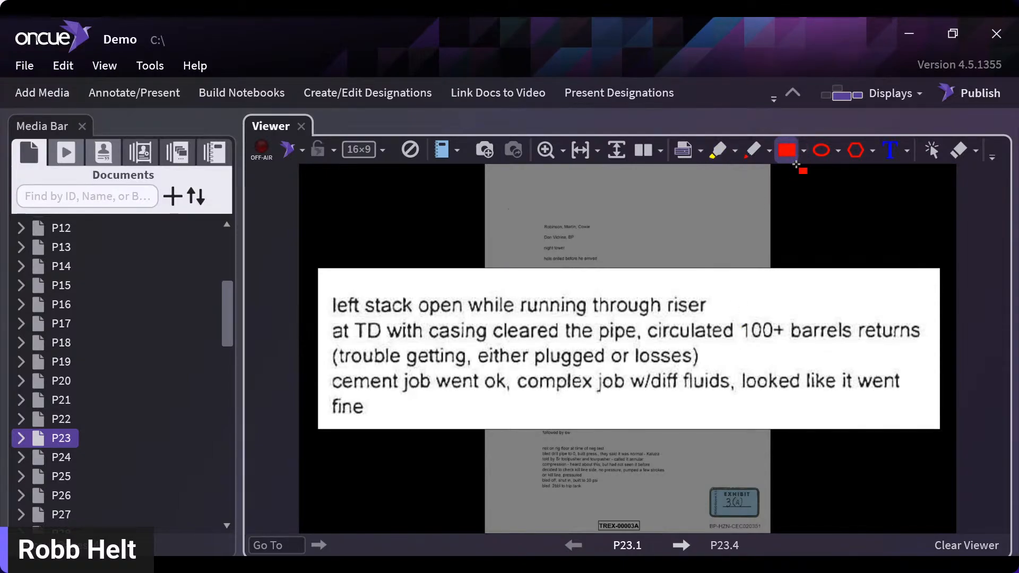
left_click(804, 153)
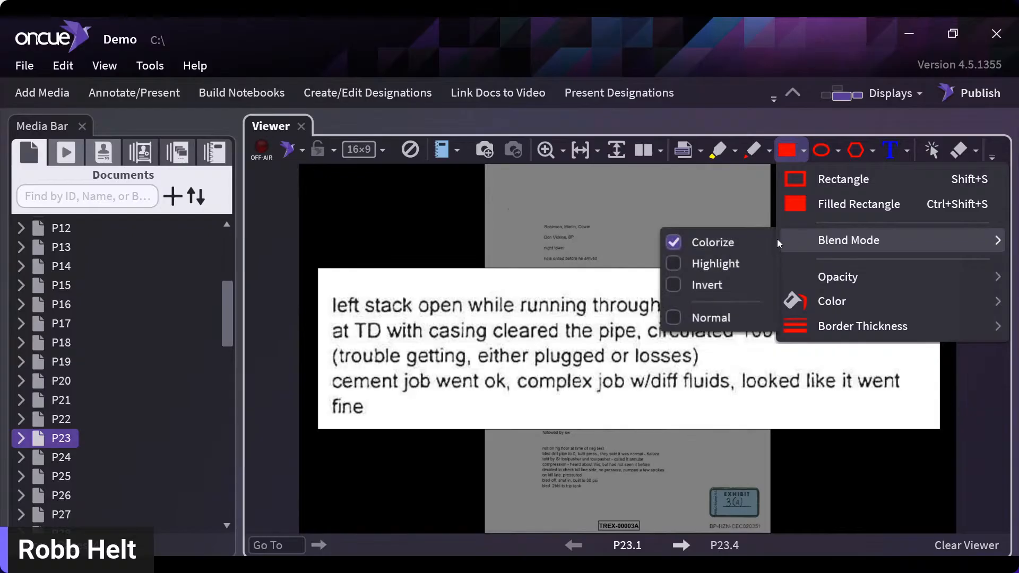
left_click(712, 202)
left_click_drag(329, 292, 405, 380)
left_click_drag(516, 371, 568, 390)
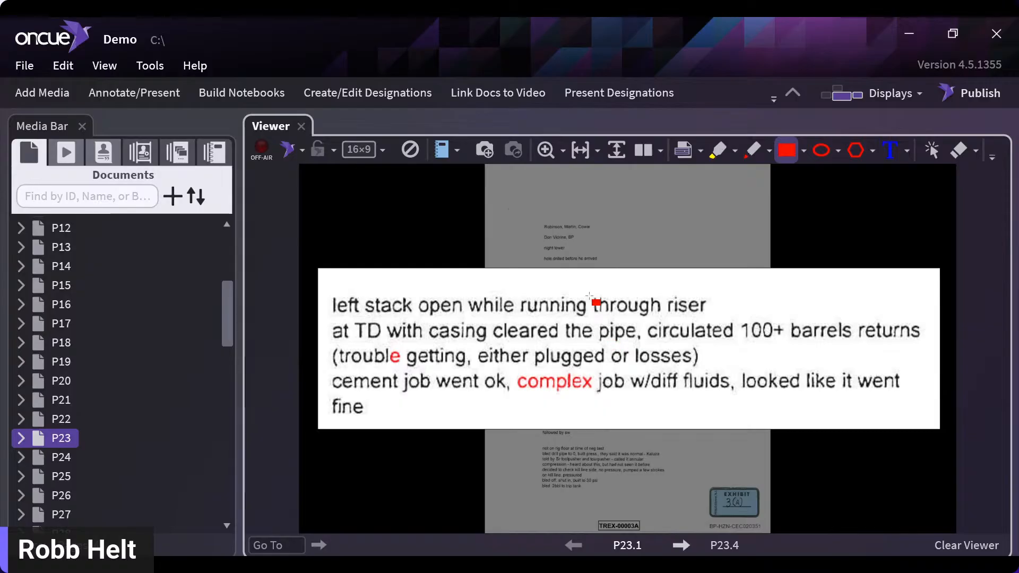
left_click_drag(588, 294, 691, 365)
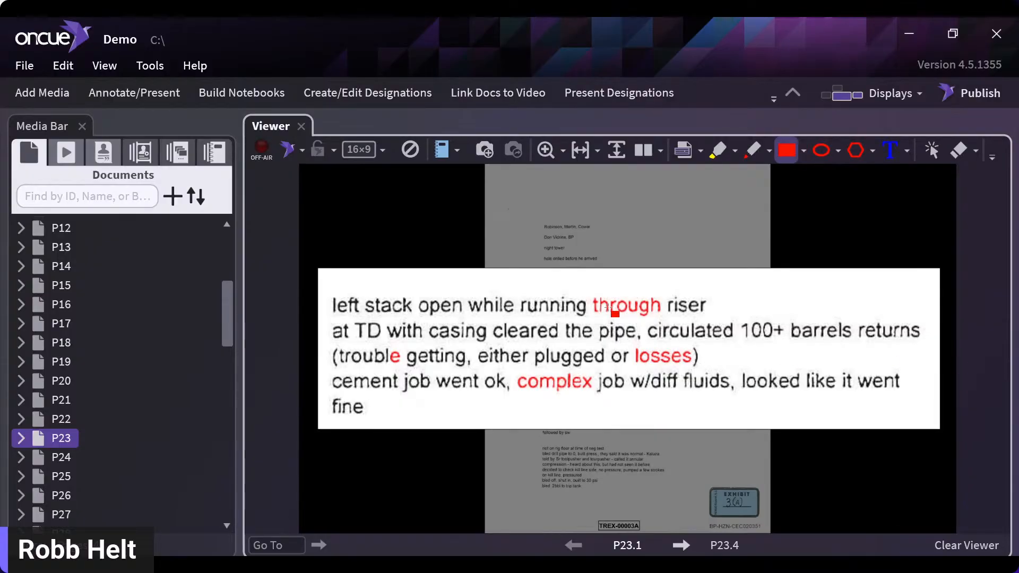
left_click_drag(364, 297, 414, 315)
Change the filled rectangle color to bright green and colorize "fluids, looked like it went" in the callout.
left_click(803, 151)
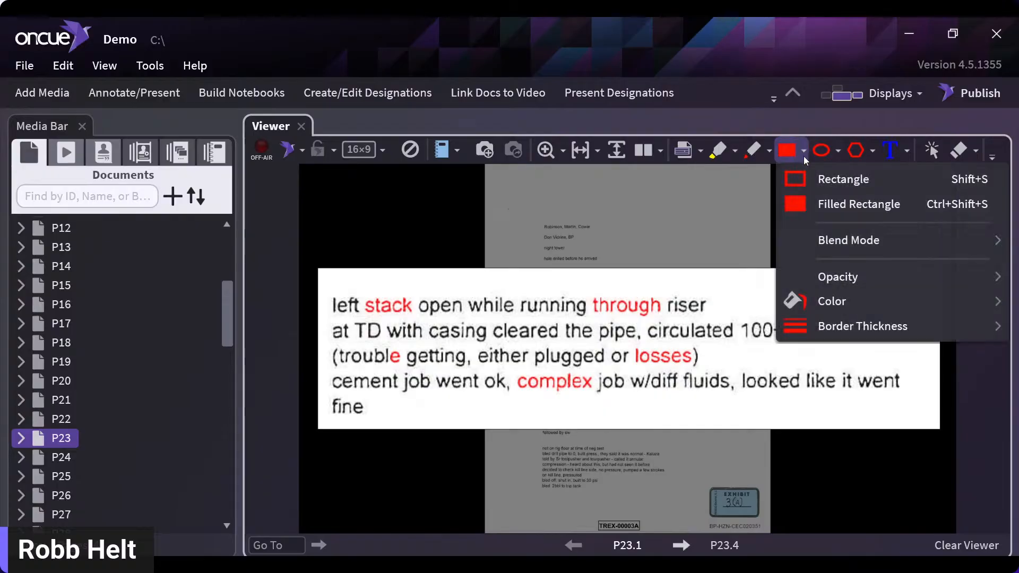
mouse_move(816, 309)
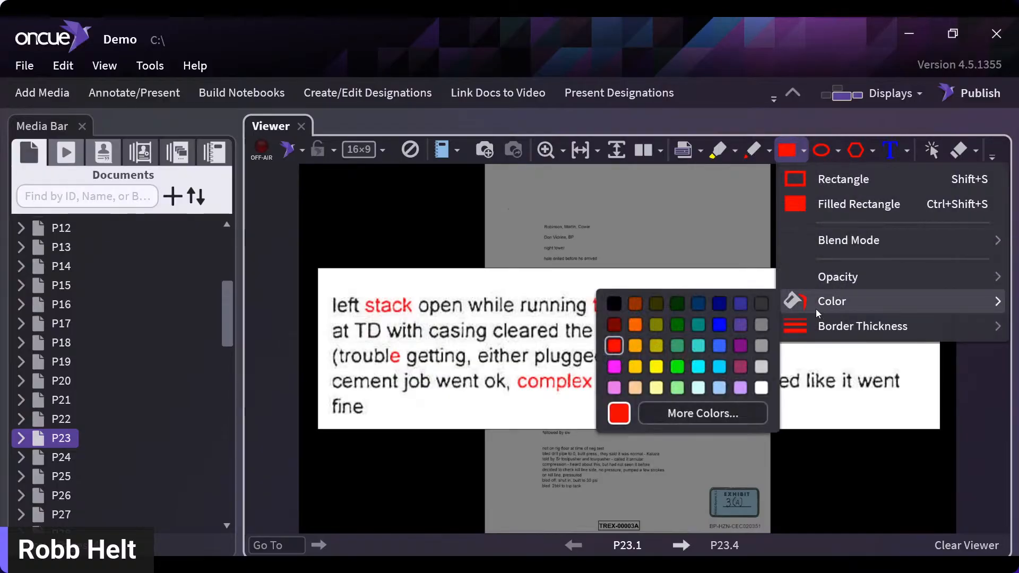
left_click(677, 366)
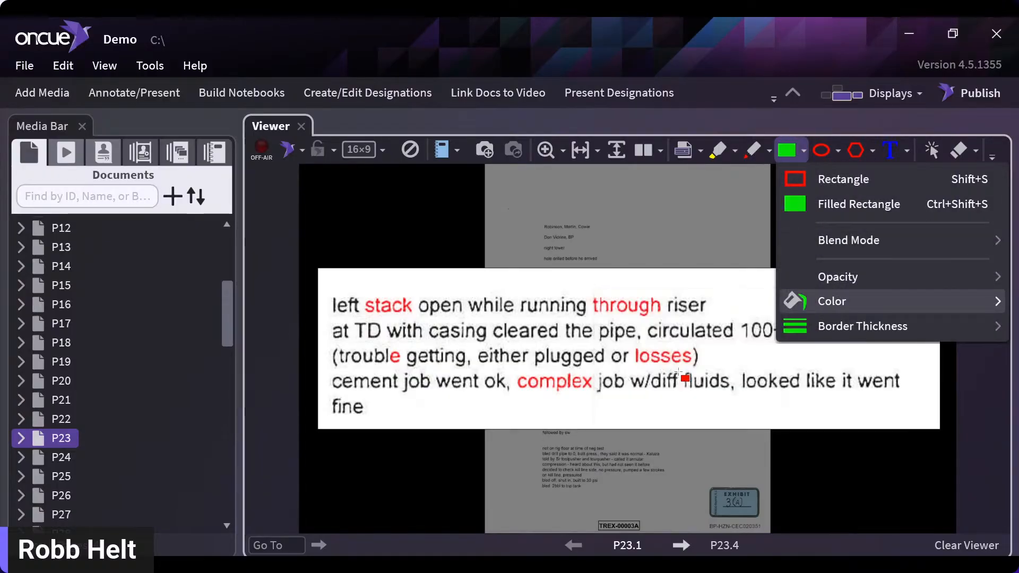
left_click_drag(683, 372, 899, 398)
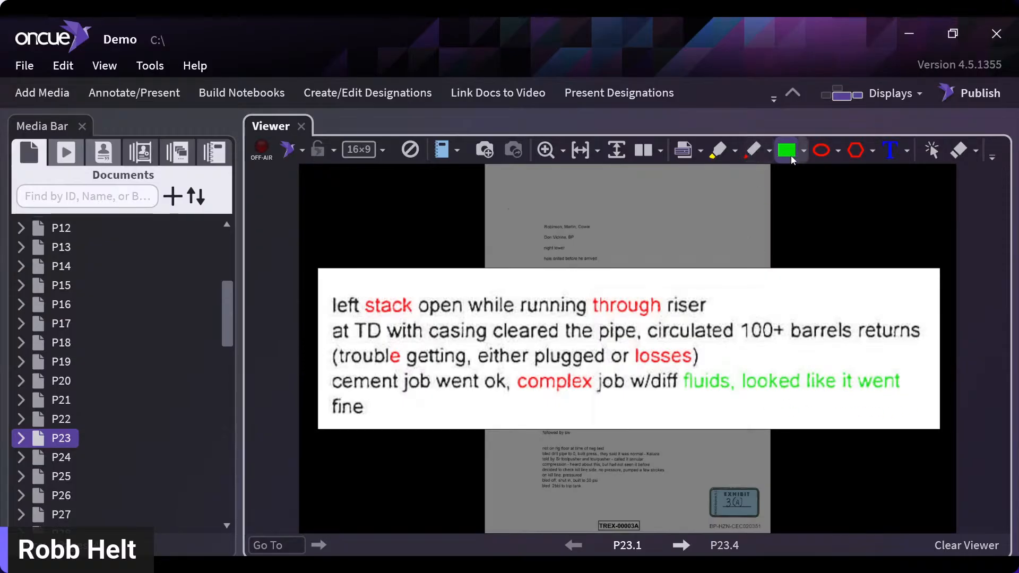
Change the filled rectangle color to blue, try it on "cleared the pipe, circulated", and remove that blue annotation.
left_click(805, 150)
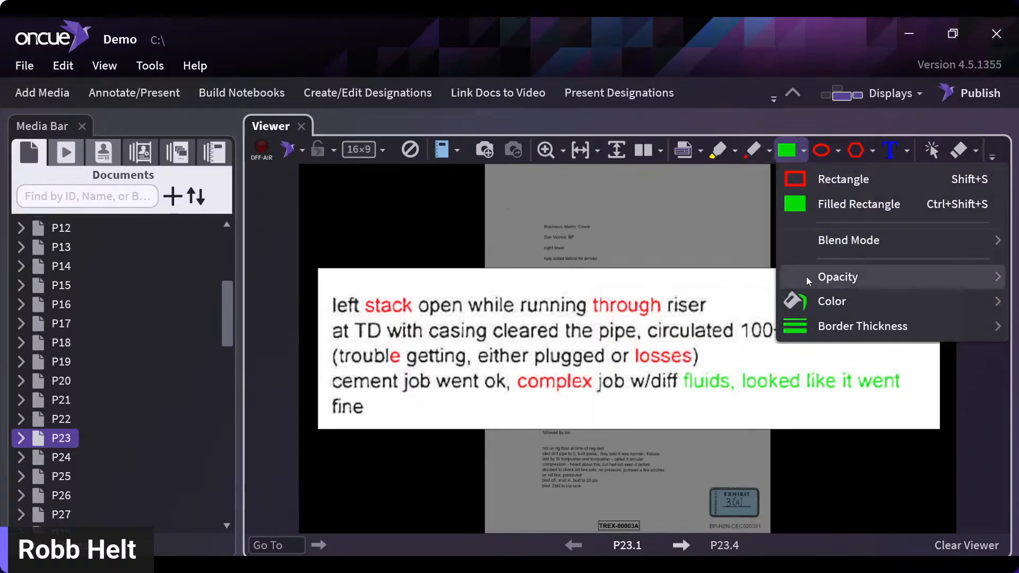
mouse_move(806, 300)
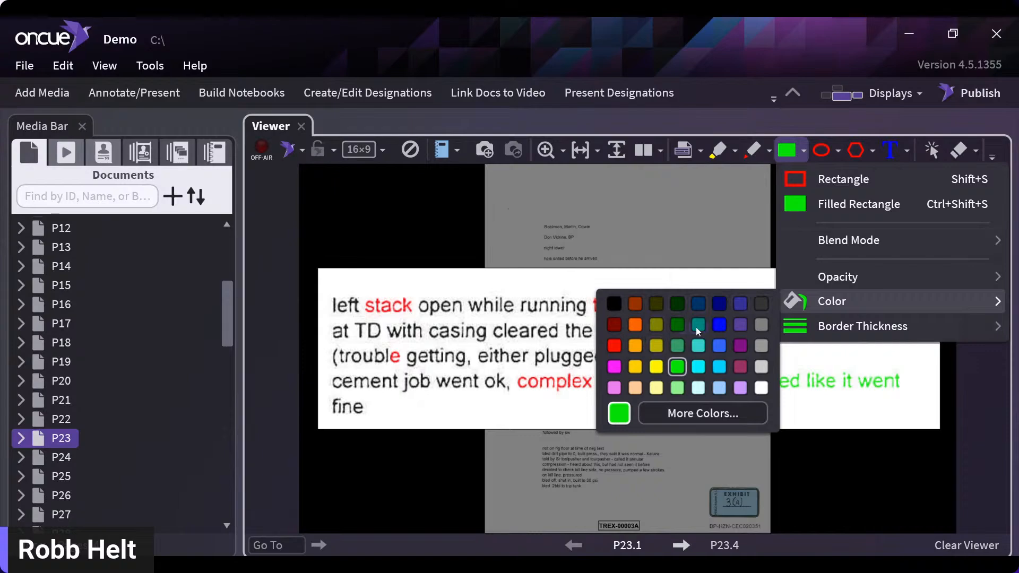
left_click(718, 324)
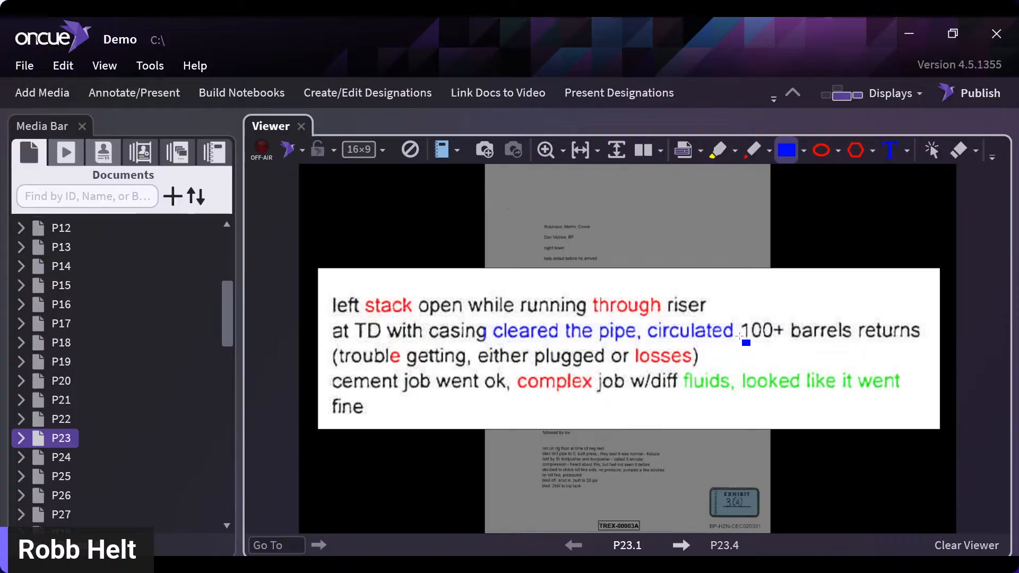
right_click(659, 333)
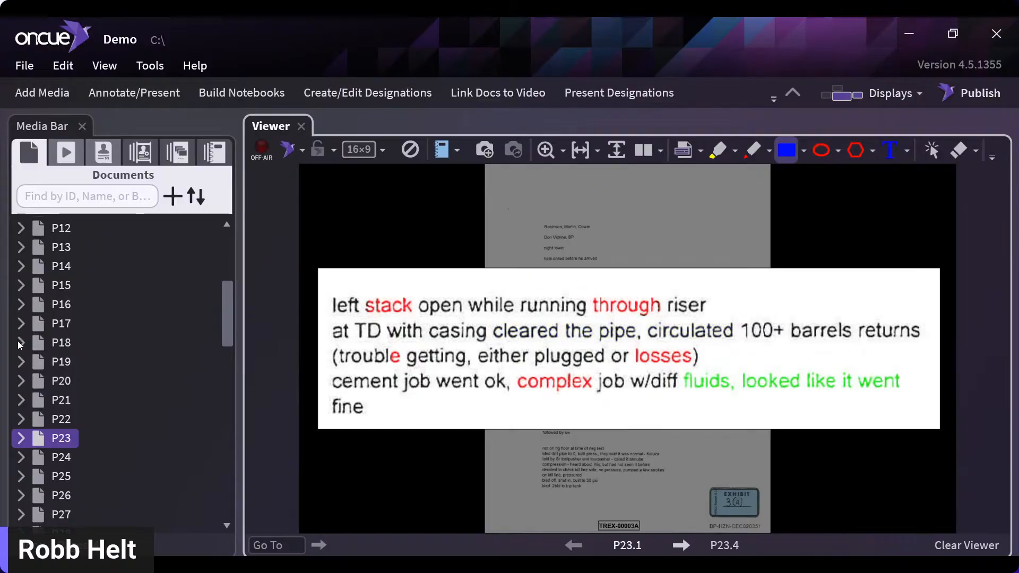
Open document P7 and colorize the letter's body paragraph beginning "Pursuant to our agreement" in blue.
left_click(62, 307)
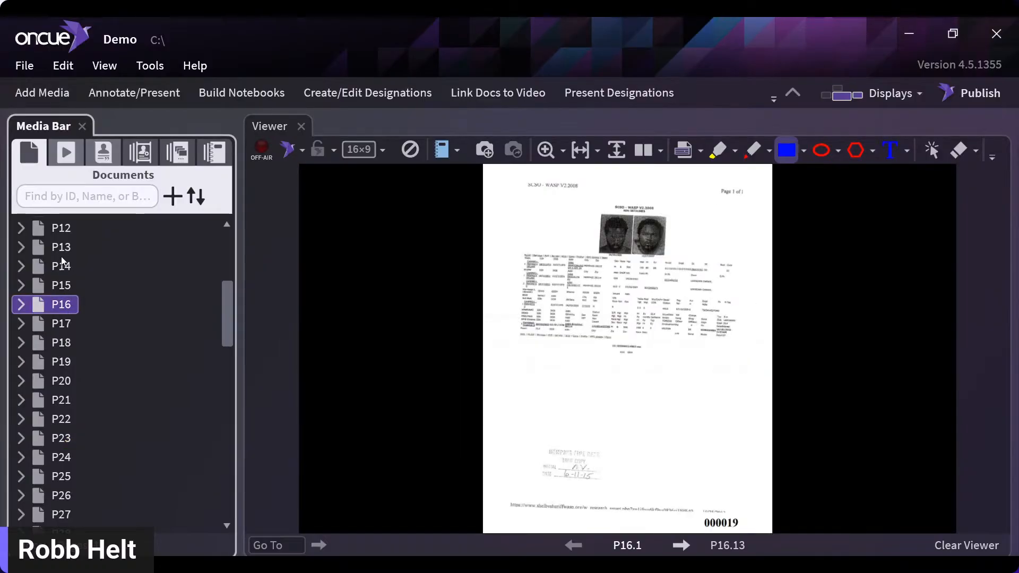
scroll(62, 270, "up", 2)
left_click(60, 273)
left_click(43, 251)
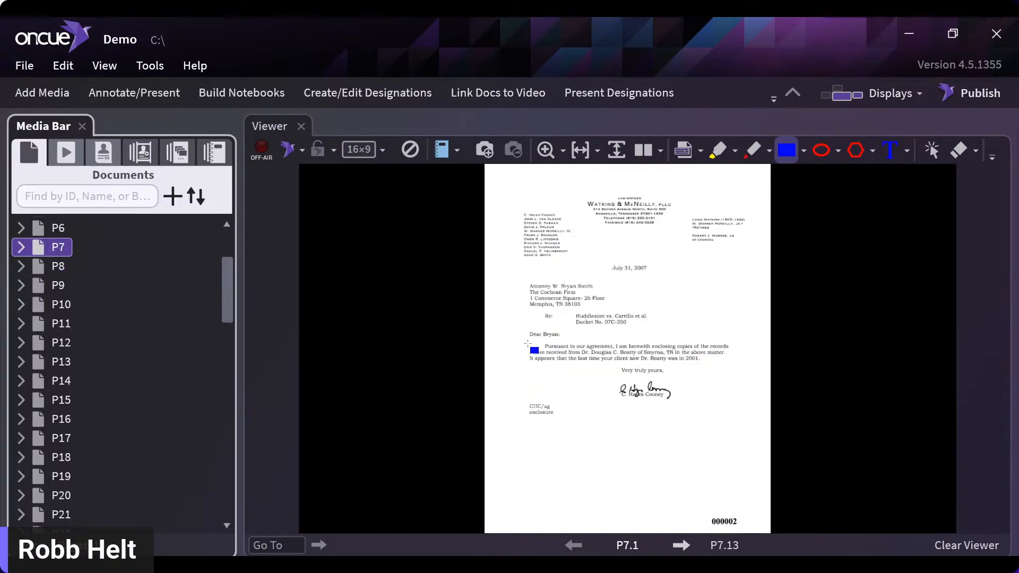
left_click_drag(524, 341, 702, 366)
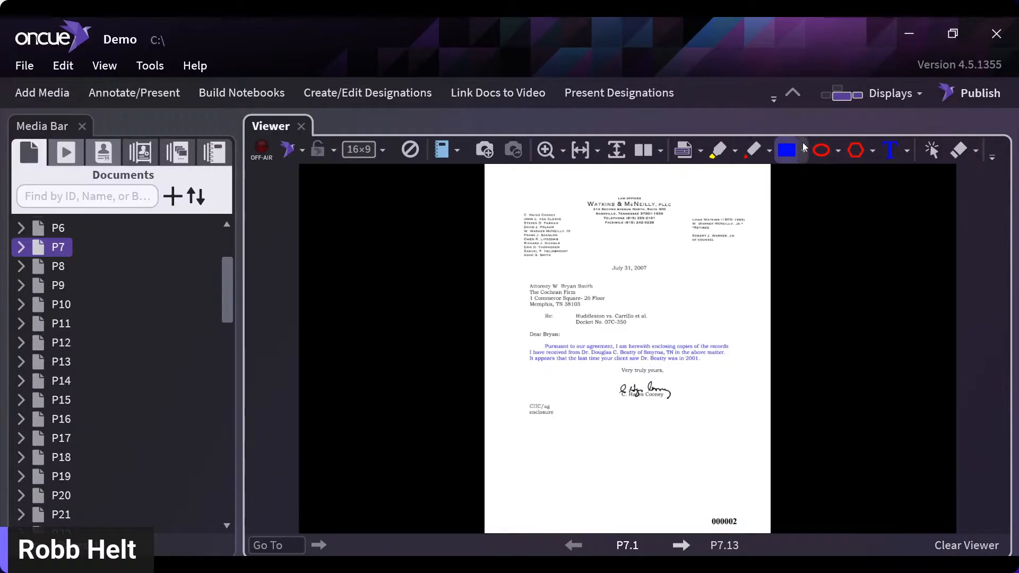
Select the Arrow annotation and set its blend mode to Colorize.
left_click(770, 151)
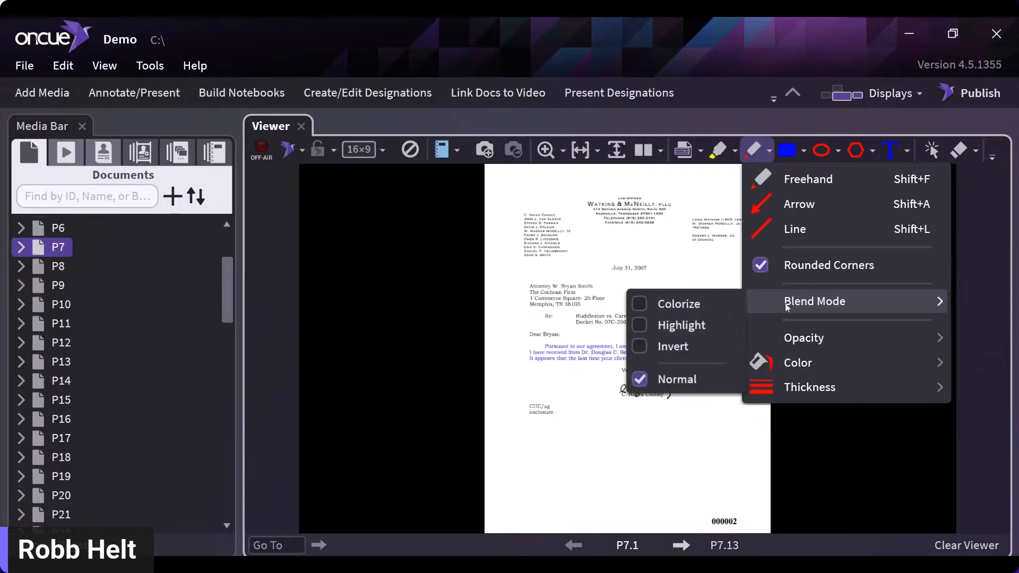
left_click(781, 206)
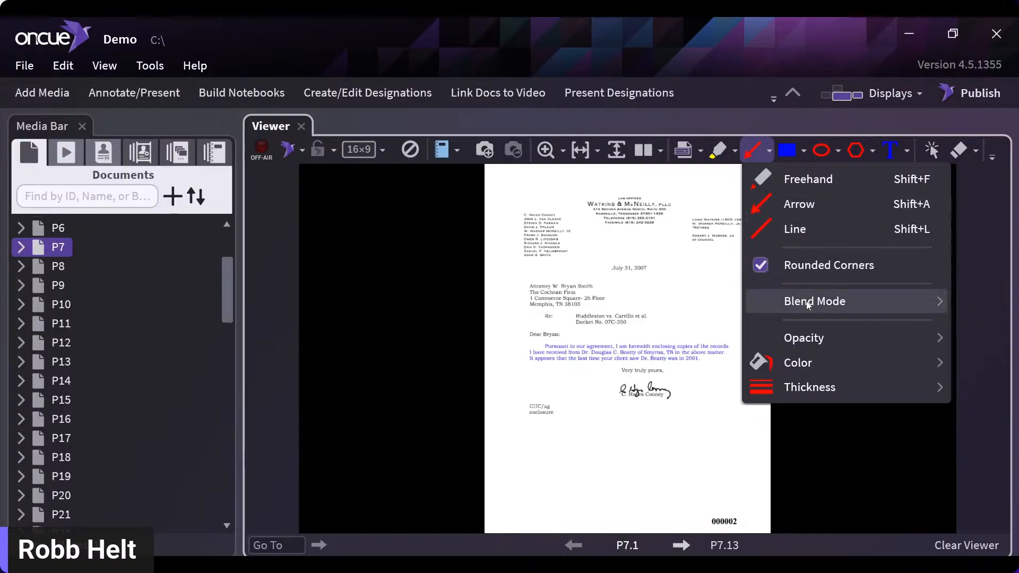
left_click(708, 297)
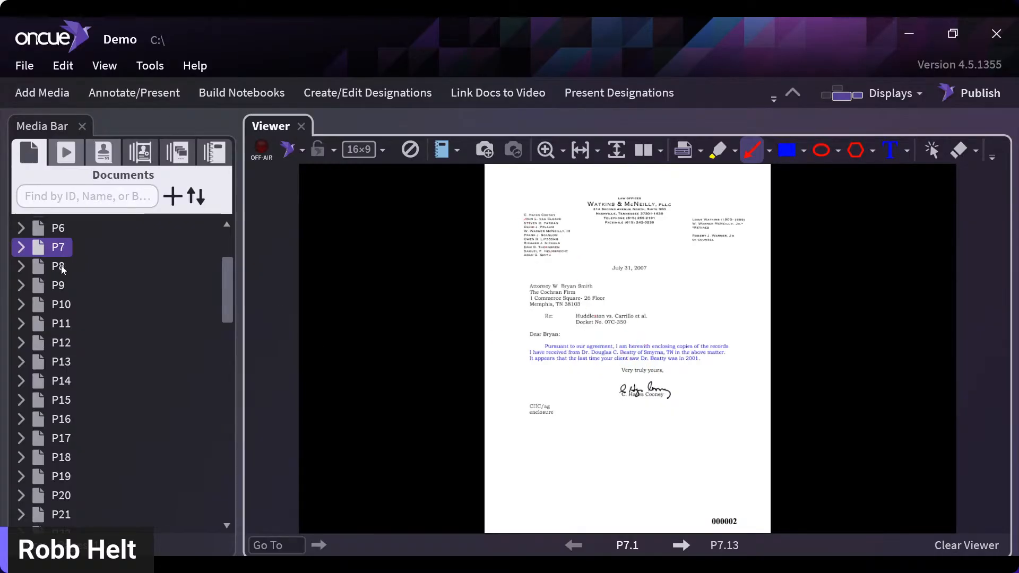
Call out section 3, "Prepare a report to include", of document P6 and draw a diagonal red arrow from "Prepare" to "Immediate Causes".
double_click(58, 229)
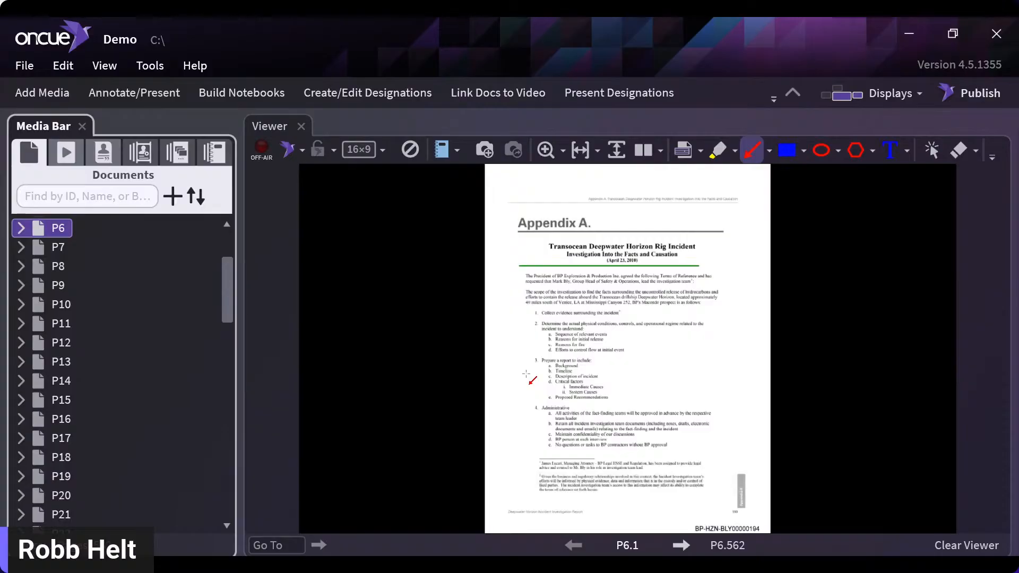
left_click(528, 349)
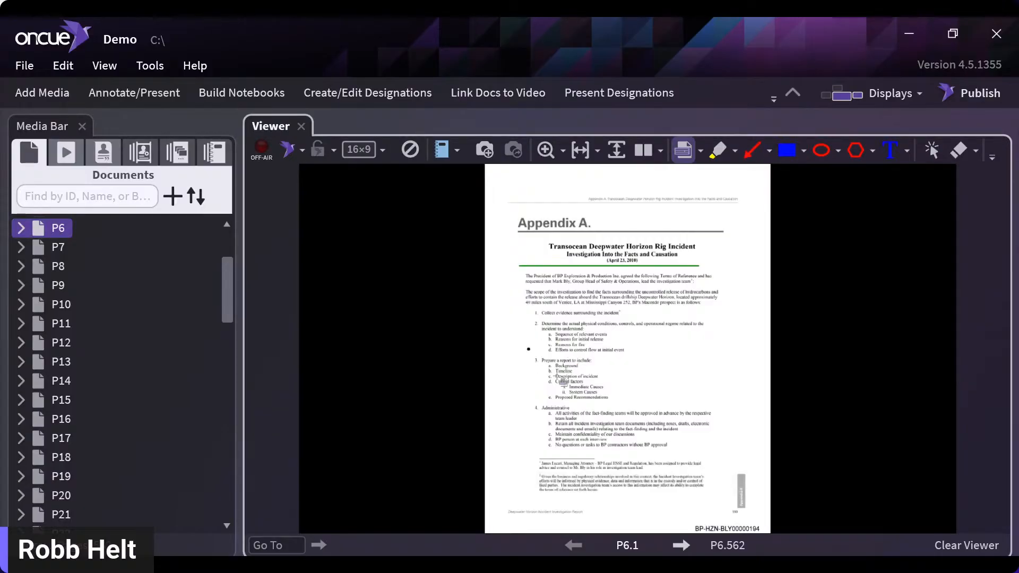
left_click_drag(558, 378, 650, 420)
left_click(754, 152)
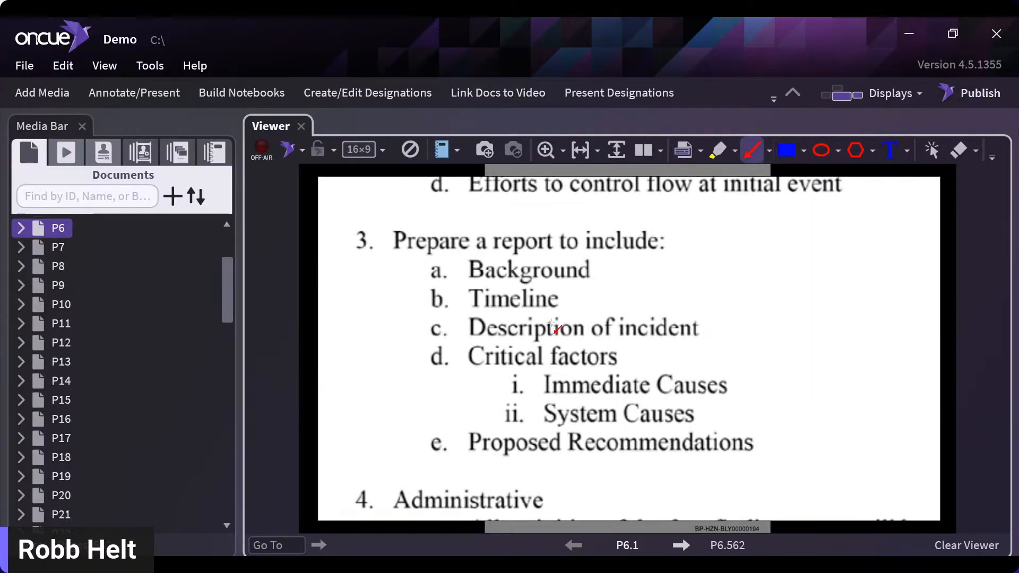
left_click_drag(422, 233, 606, 401)
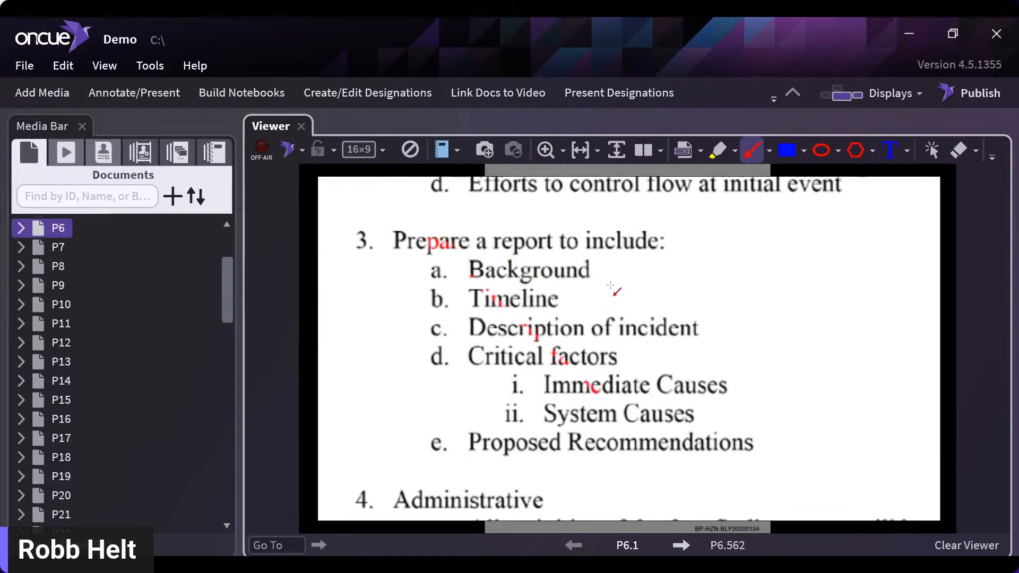
Set the Arrow annotation's blend mode to Normal.
left_click(771, 151)
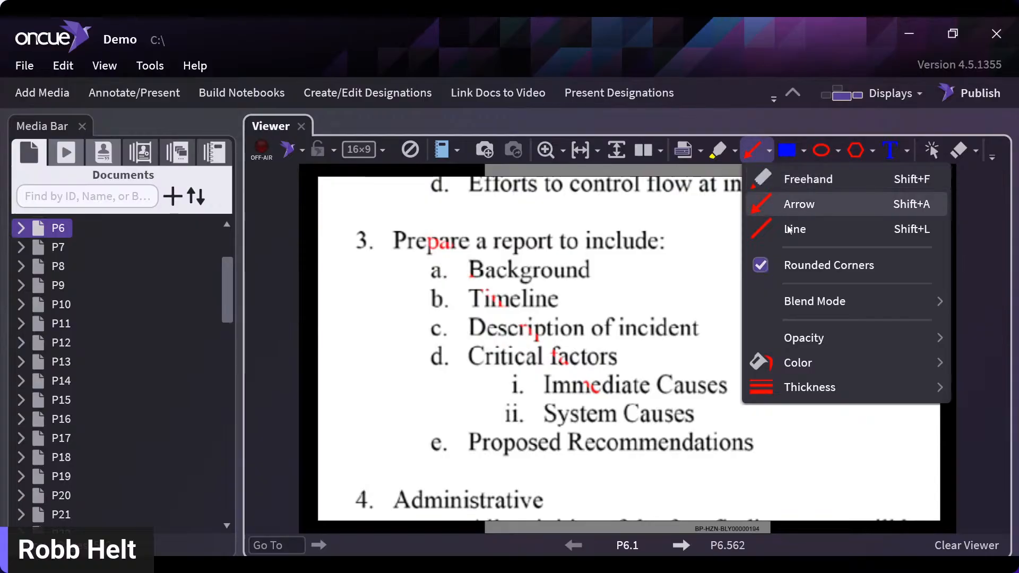
mouse_move(789, 300)
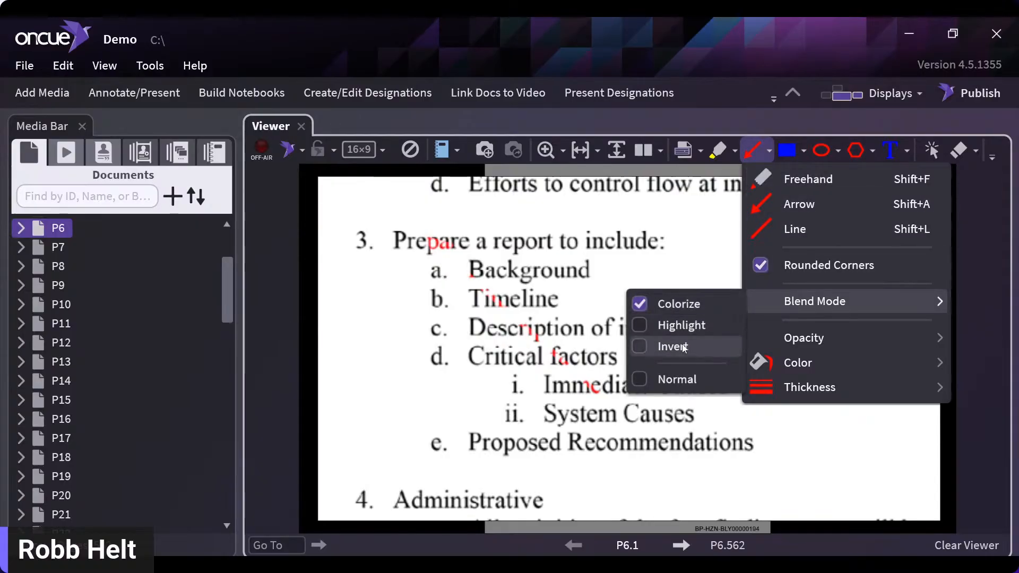
left_click(670, 379)
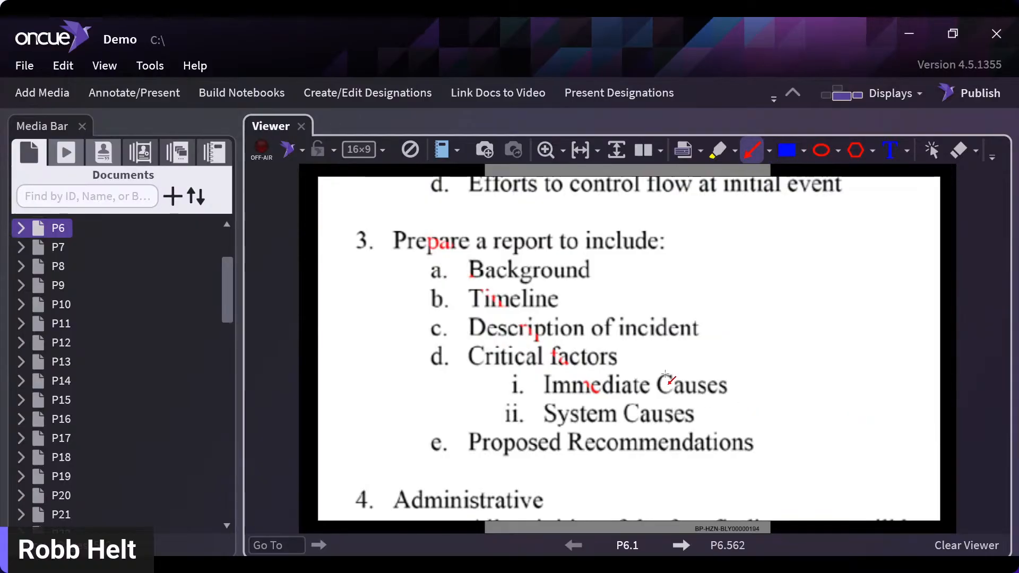